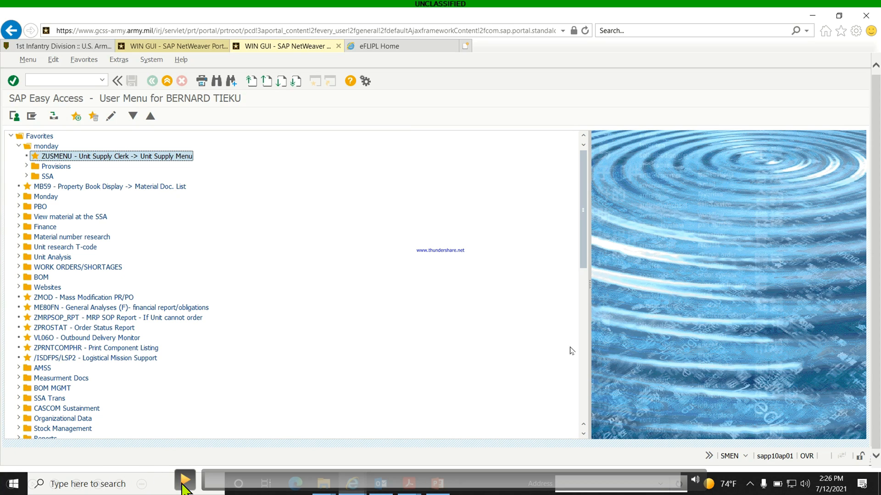
left_click(184, 481)
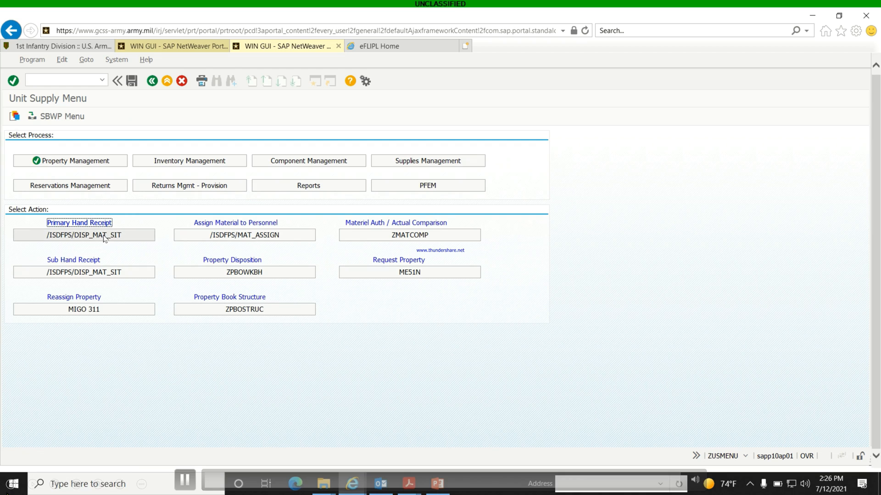
left_click(186, 485)
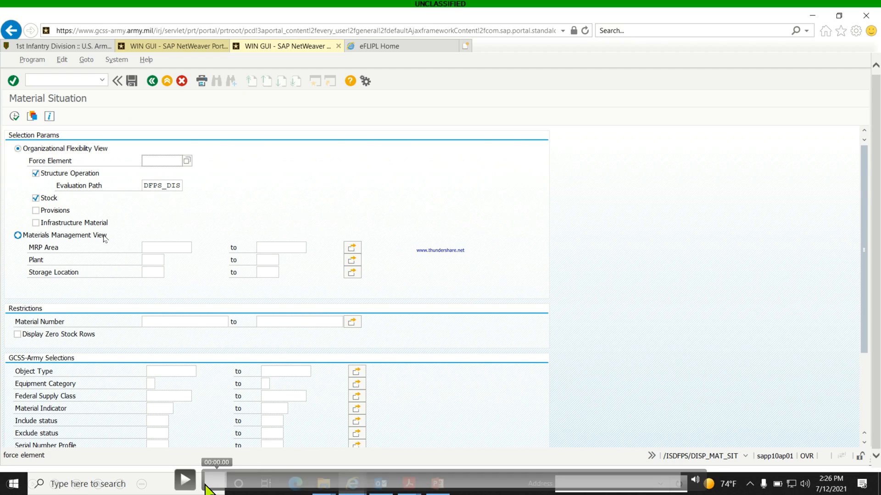
Step: Run the Material Situation report for force element WH9TB0 in the Organizational Flexibility View
left_click(163, 158)
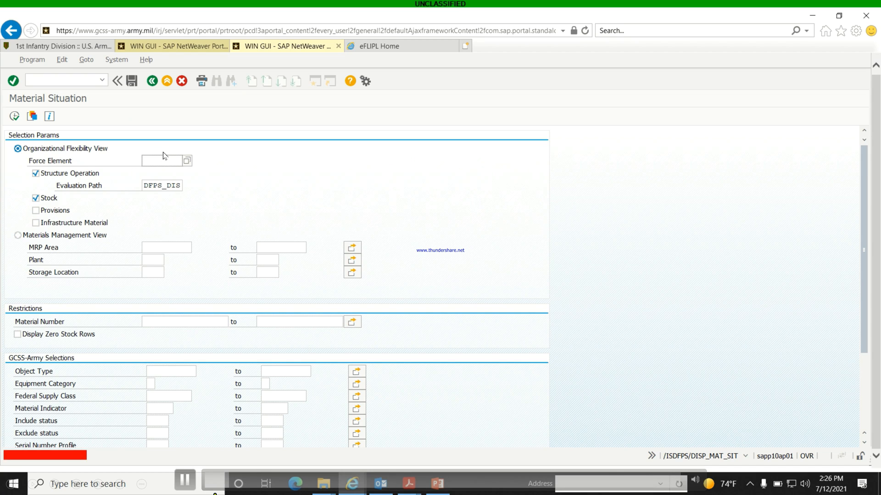
type("wh9tb0")
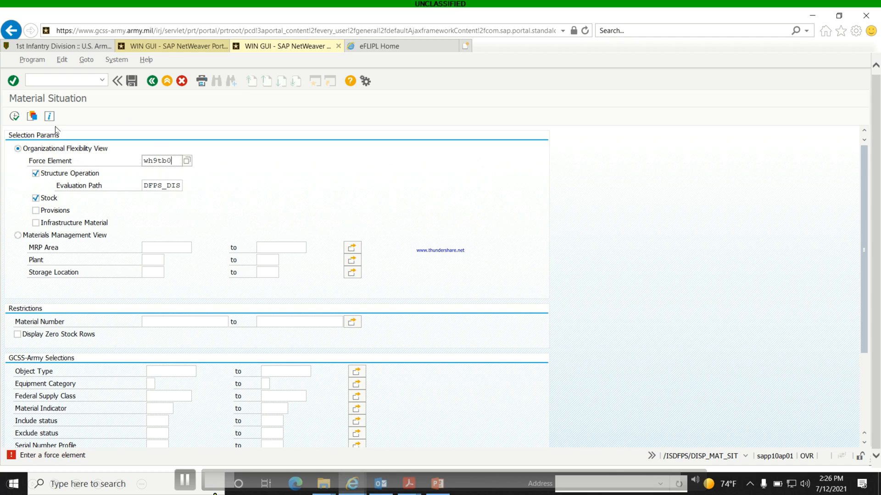
left_click(14, 116)
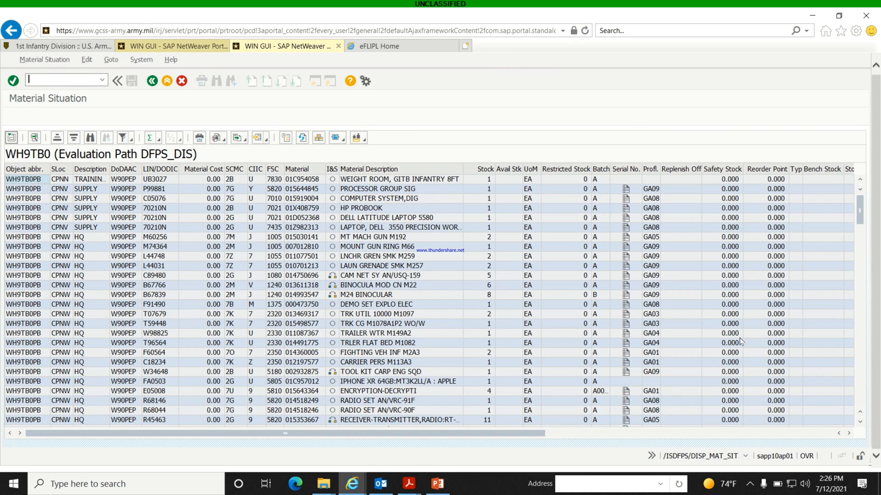
Step: Open the equipment record of the PROCESSOR GROUP SIG from its serial number list and review its serial number history
left_click(626, 190)
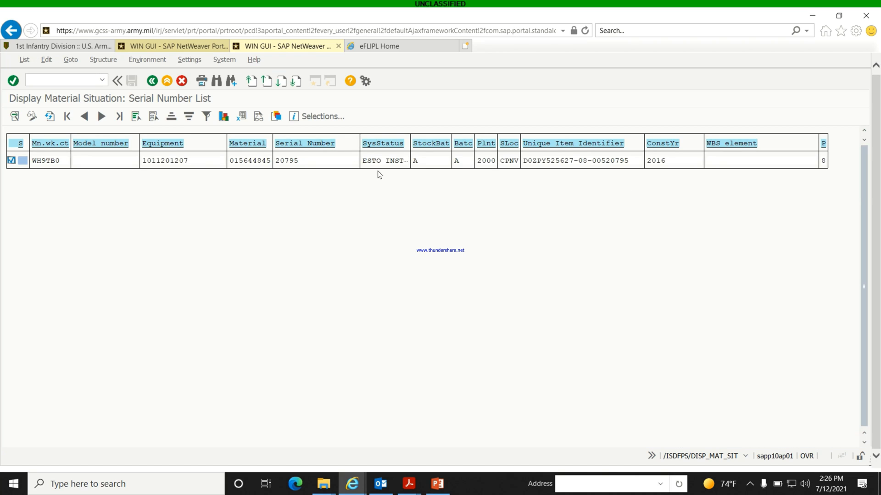
double_click(288, 163)
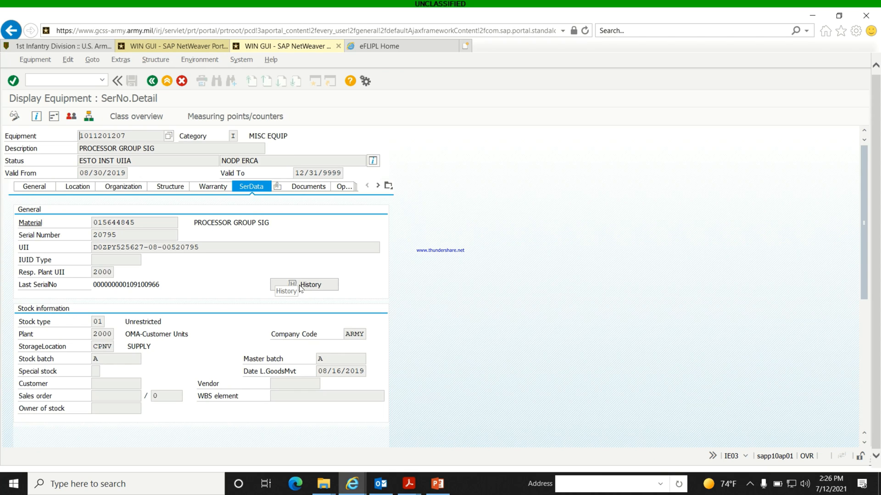
left_click(300, 285)
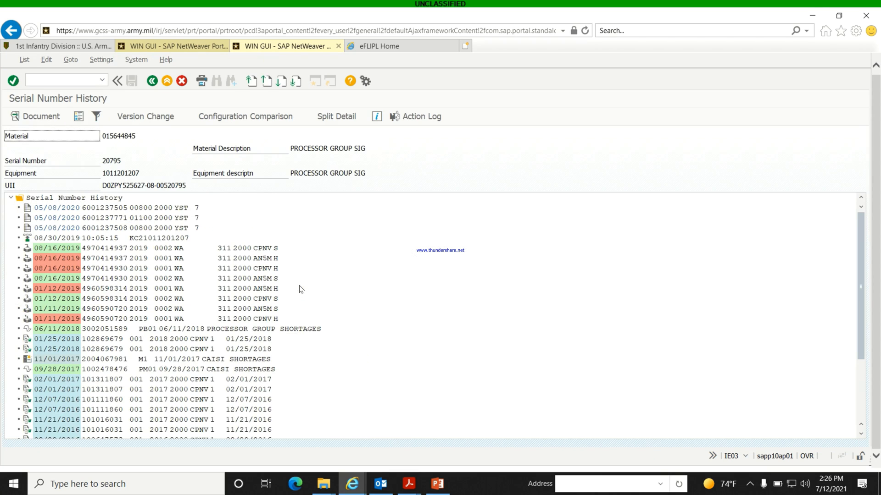
scroll(128, 306, "down", 3)
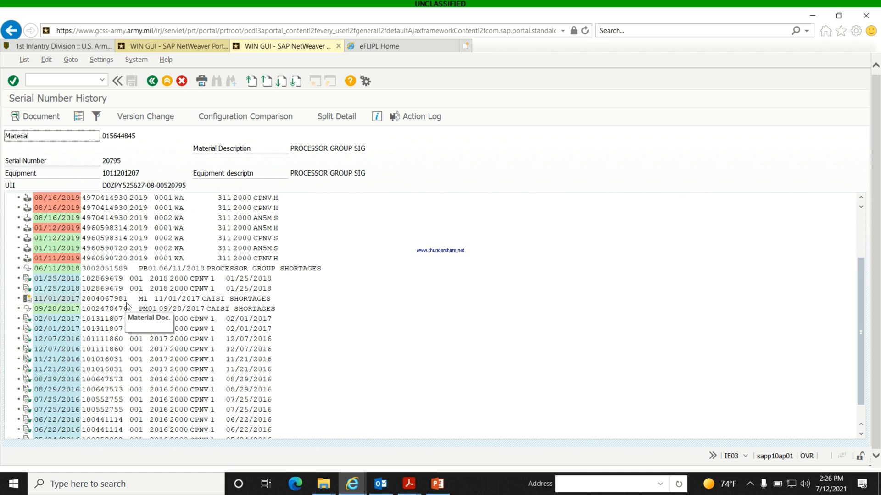
scroll(128, 306, "up", 3)
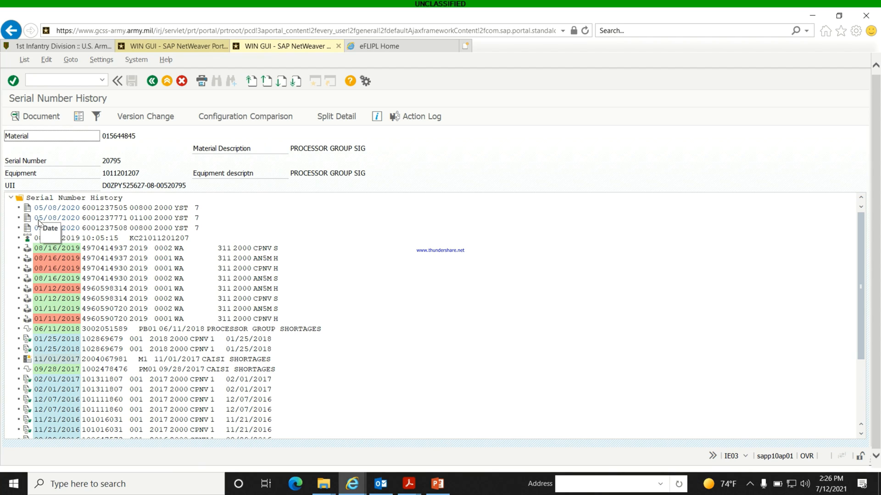
mouse_move(240, 468)
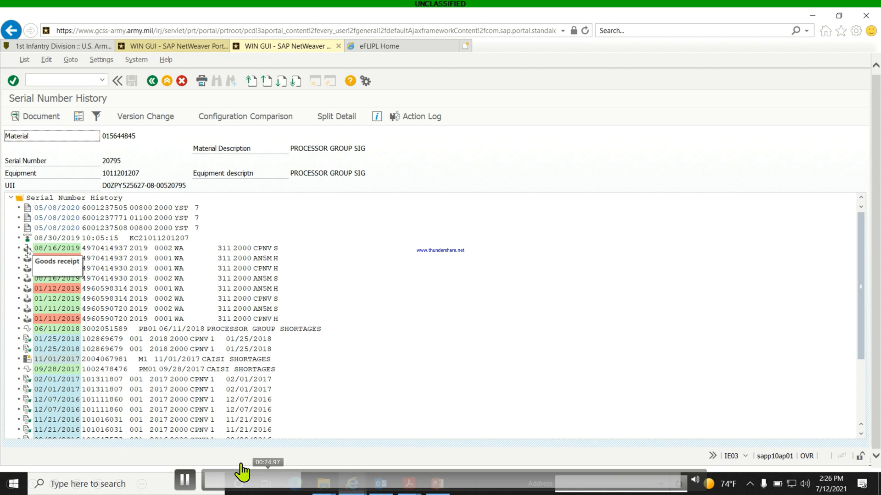
left_click(185, 482)
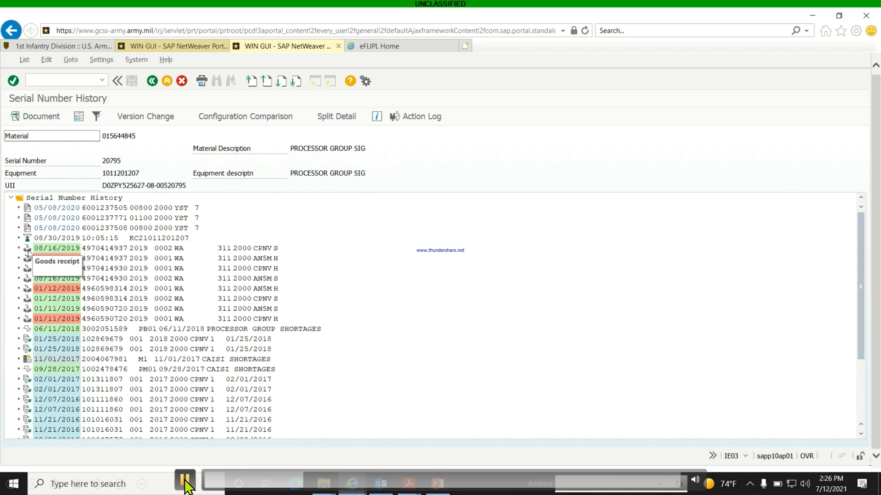
left_click(179, 481)
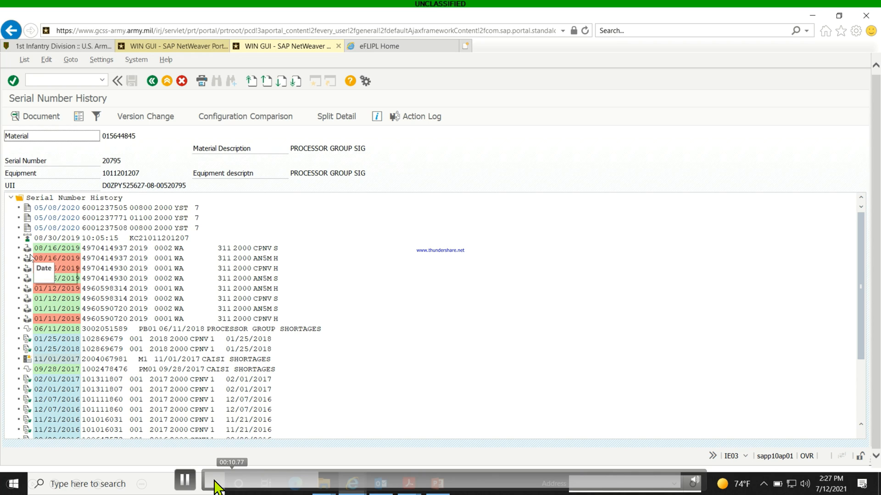
left_click(188, 487)
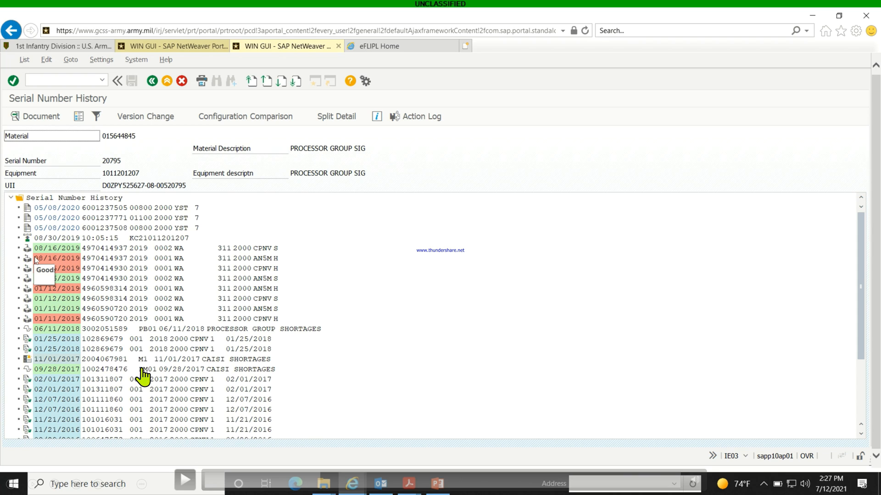
left_click(185, 481)
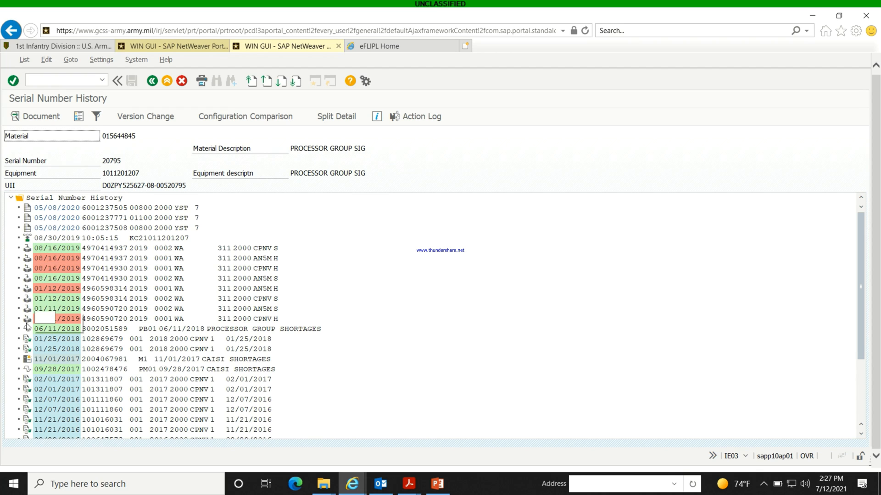
left_click(185, 480)
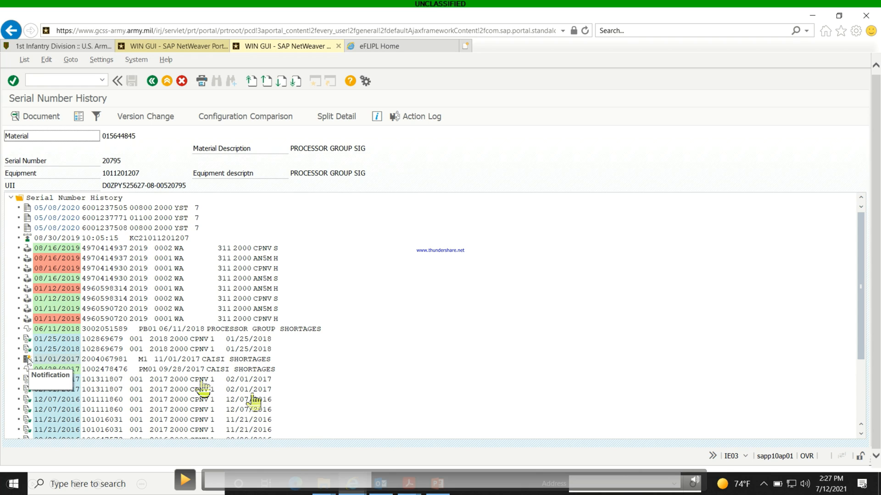
left_click(185, 482)
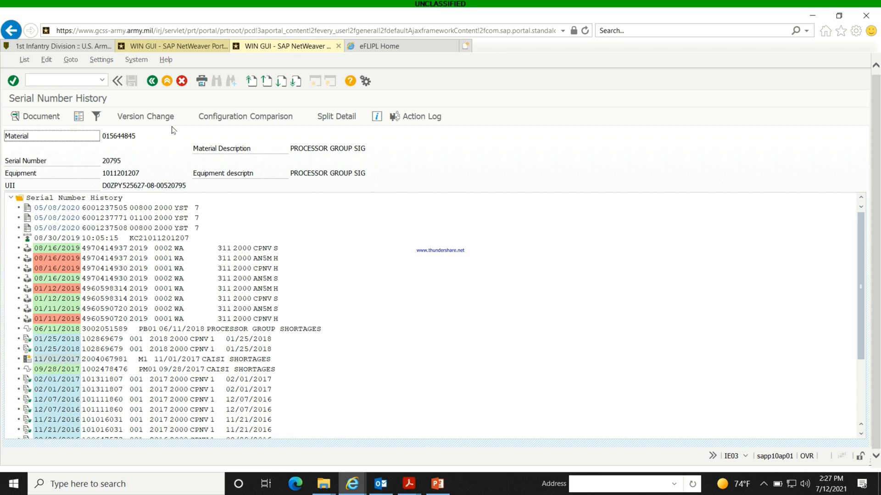
Step: Leave the serial number history and equipment details and return to the WH9TB0 material list
left_click(152, 81)
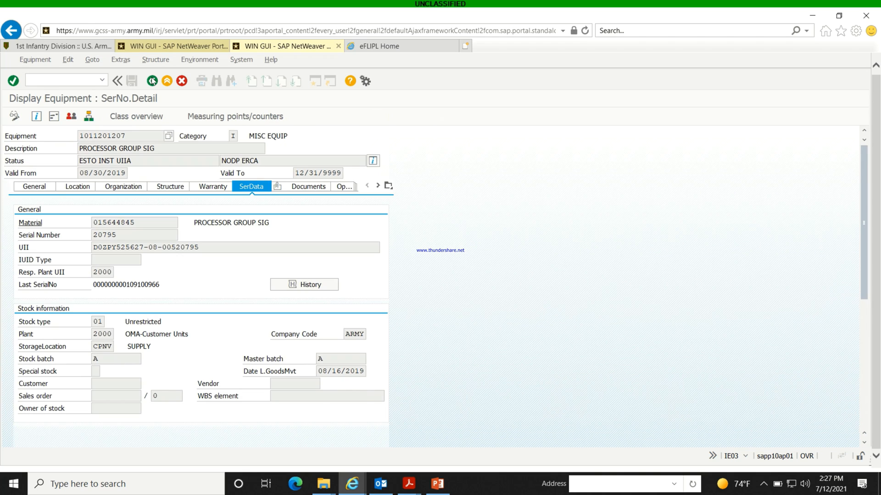
left_click(153, 81)
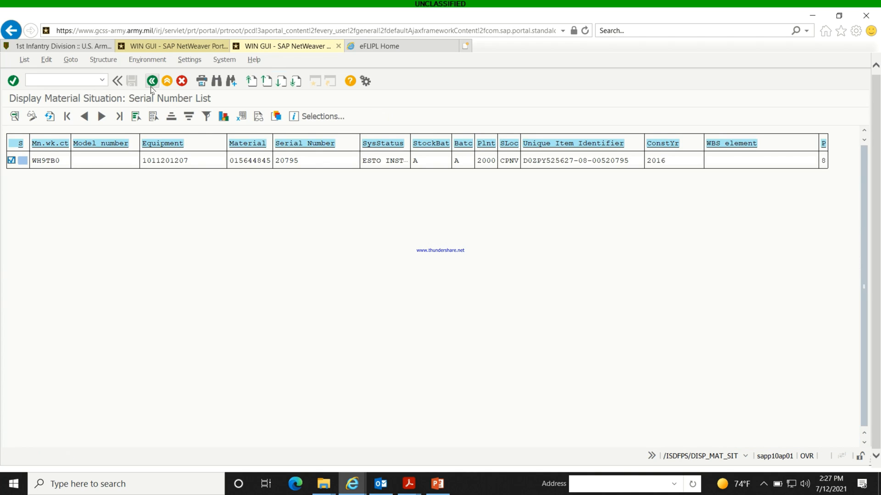
left_click(152, 81)
scroll(351, 318, "down", 1)
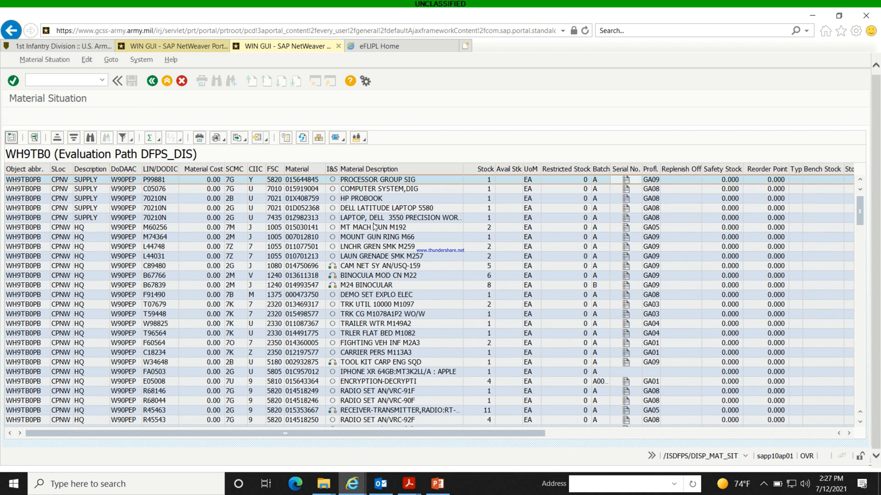
Step: Review the serial number history of the HP PROBOOK and copy its serial number from the equipment details
left_click(626, 200)
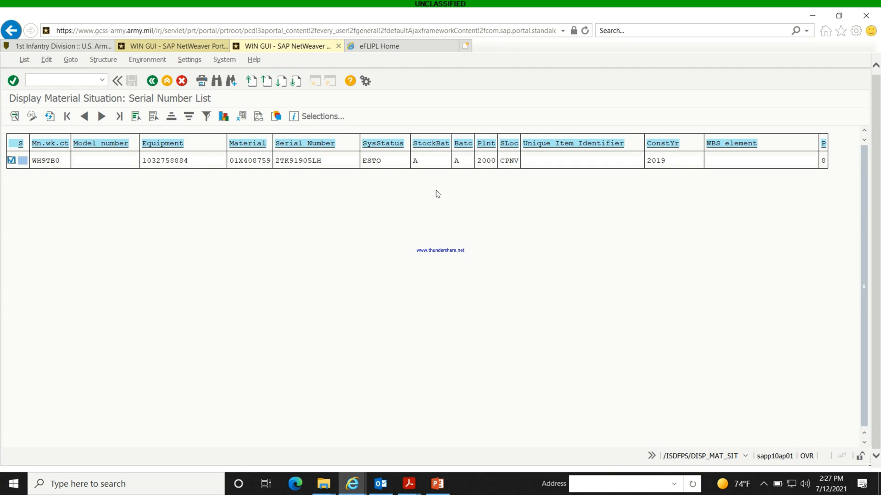
double_click(303, 162)
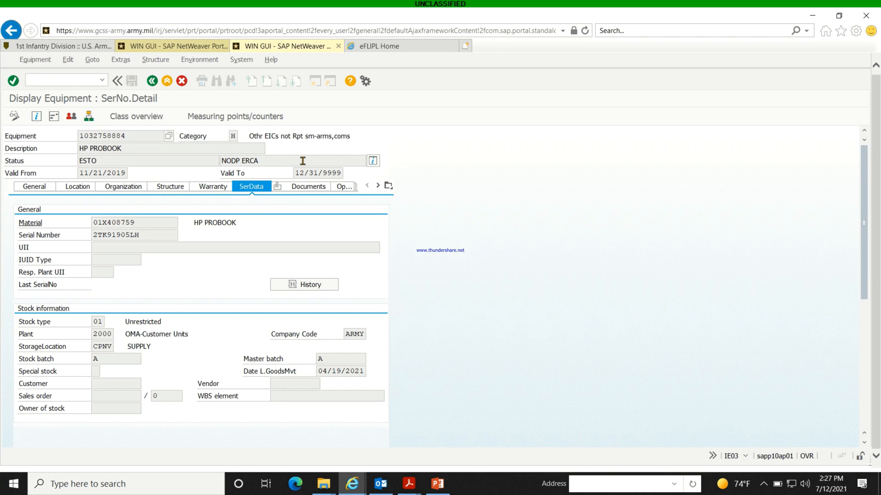
left_click(315, 290)
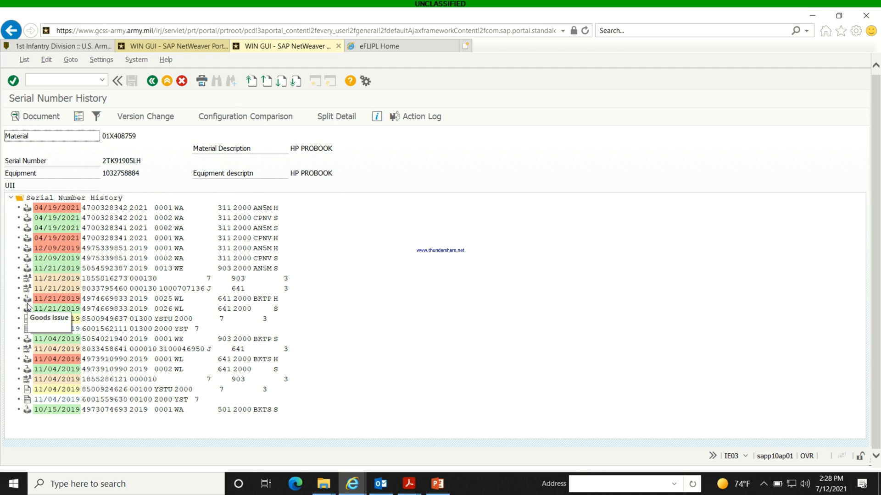
left_click(152, 81)
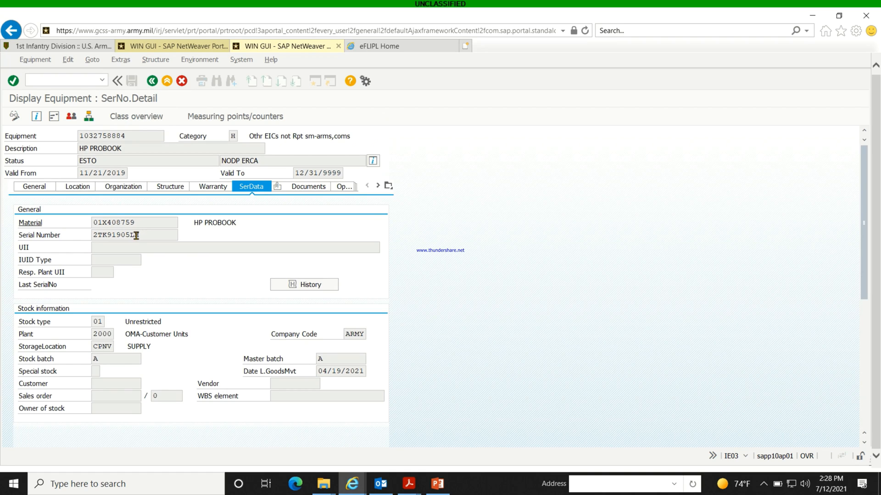
left_click_drag(146, 235, 70, 242)
Step: Exit the equipment details and the Material Situation report back to the Unit Supply Menu
left_click(152, 81)
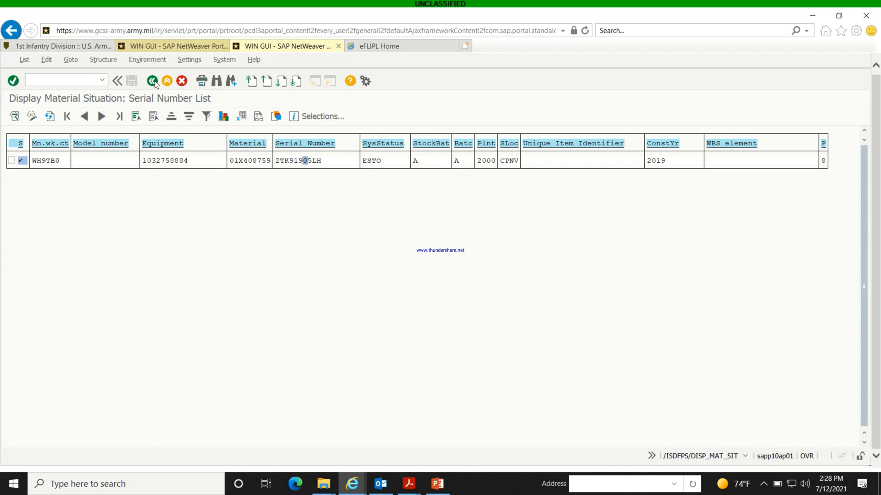
left_click(155, 84)
left_click(151, 82)
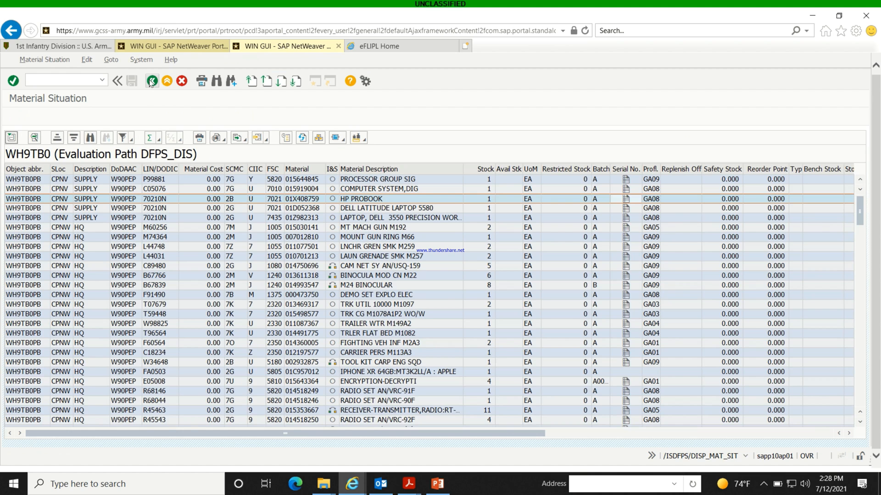
left_click(152, 81)
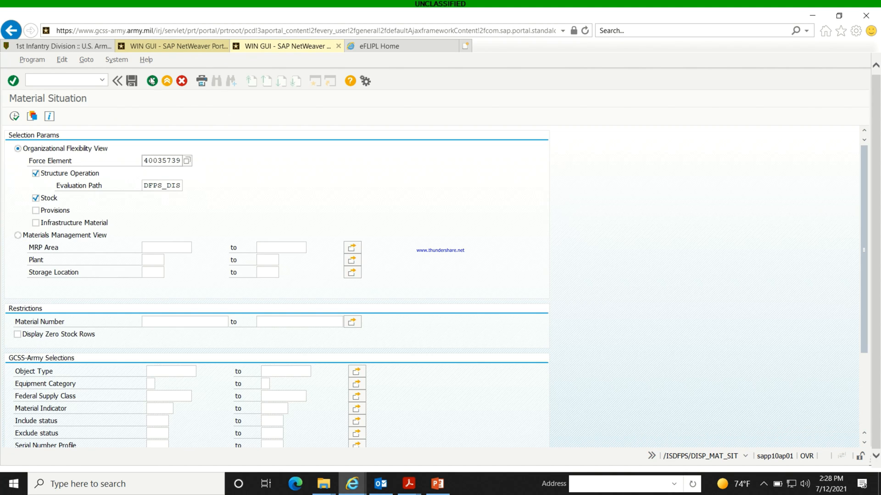
left_click(152, 81)
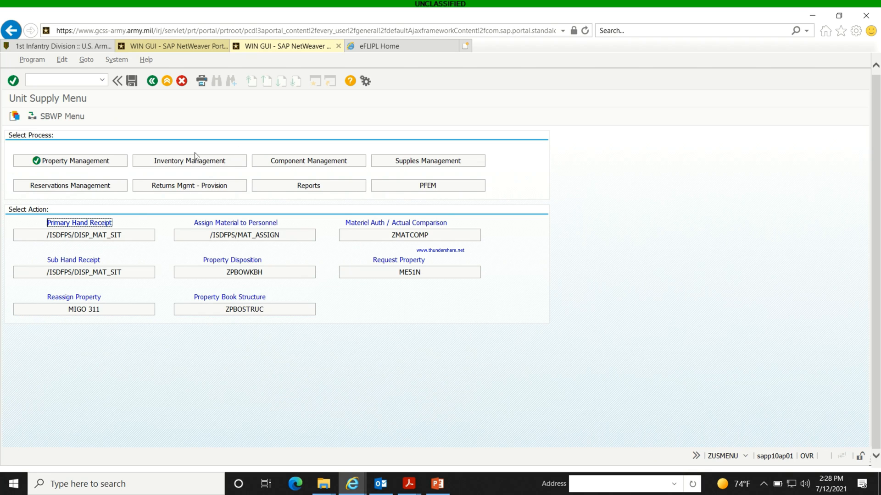
Step: Look up the copied serial number with the Component Management action Display Serial / Equipment Number (IQ09) and open its history
left_click(311, 165)
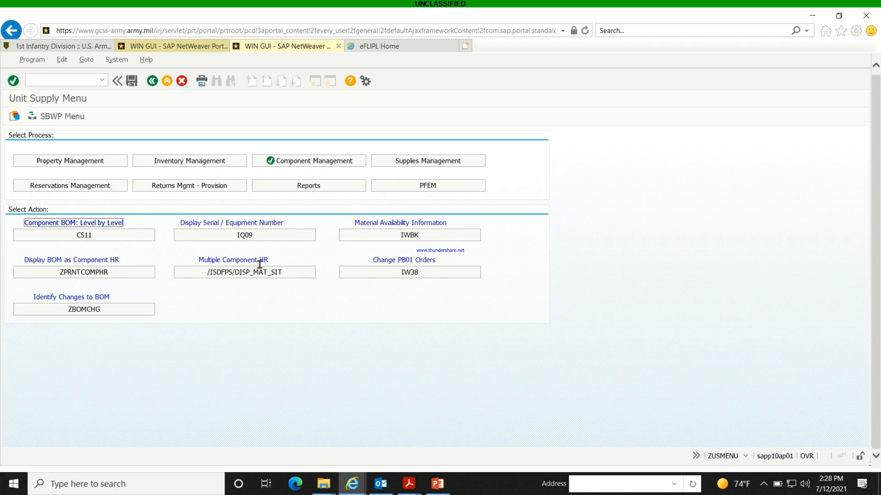
left_click(250, 235)
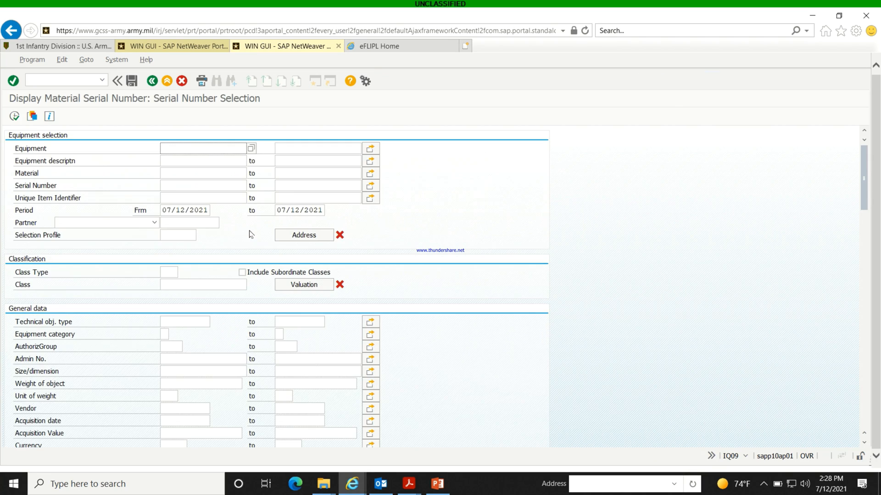
left_click(172, 186)
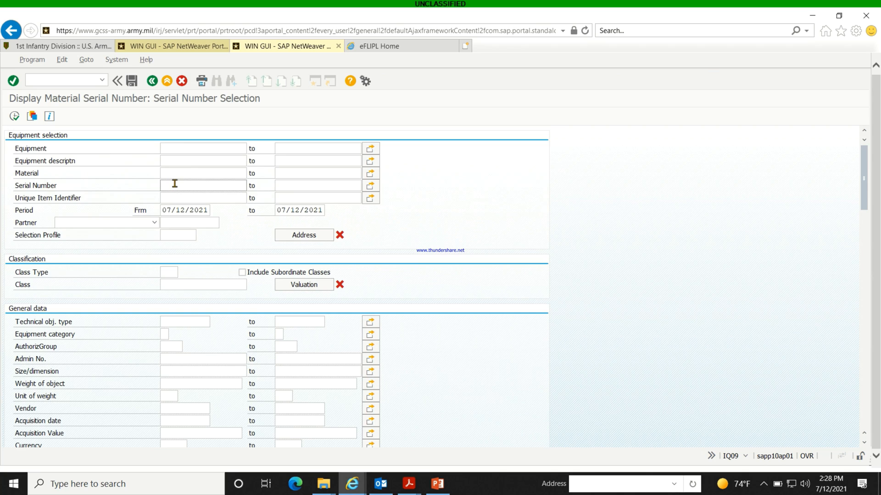
key("ctrl+v")
left_click(14, 116)
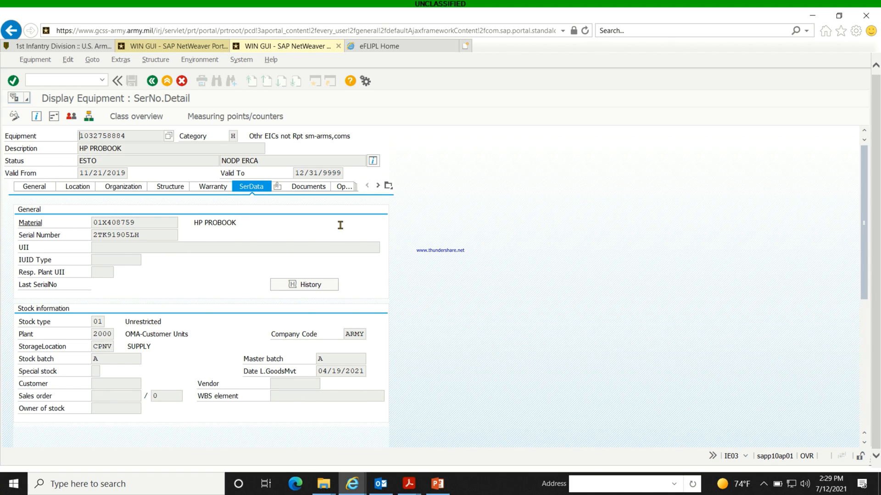
left_click(305, 285)
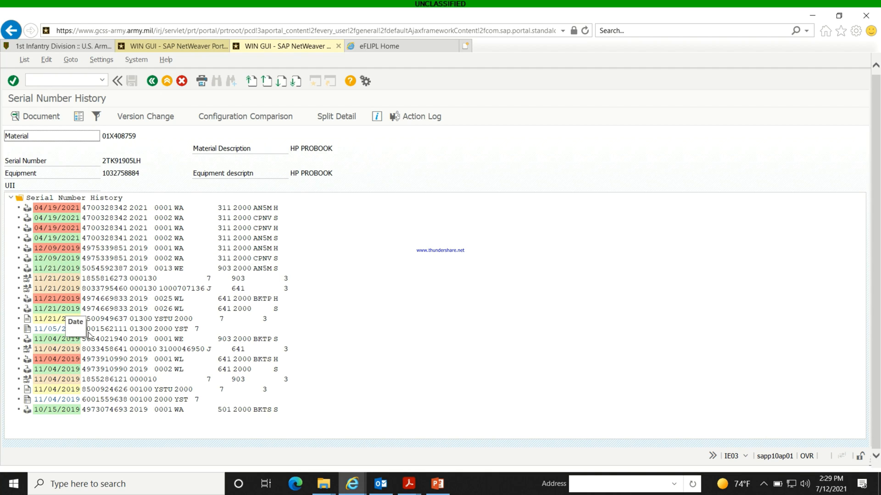
Step: Exit the serial number history, IQ09 and the Unit Supply Menu back to the SAP Easy Access user menu
left_click(152, 82)
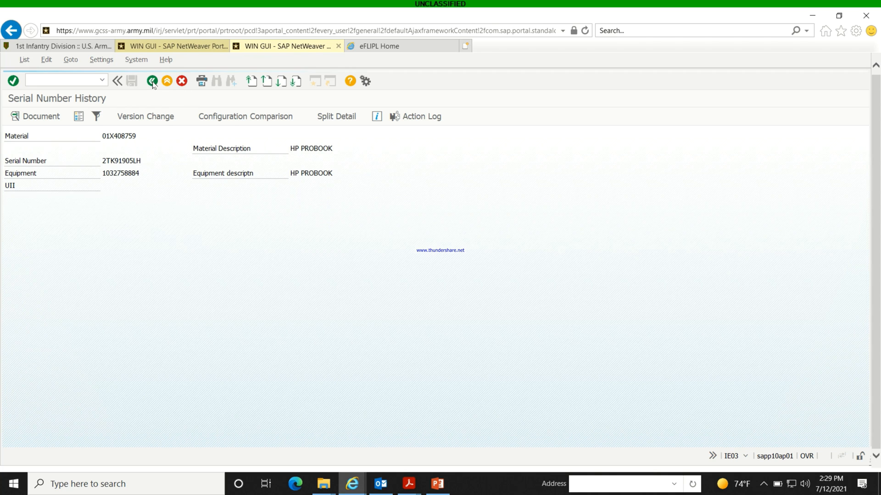
left_click(153, 82)
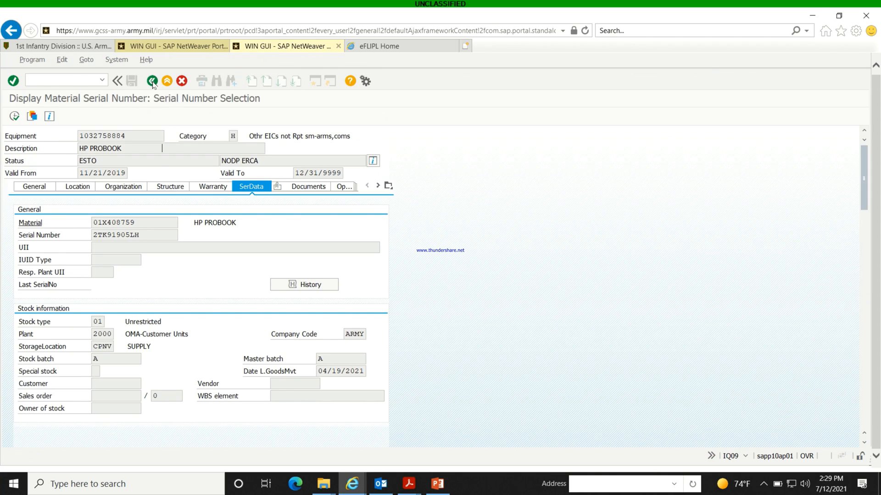
left_click(153, 82)
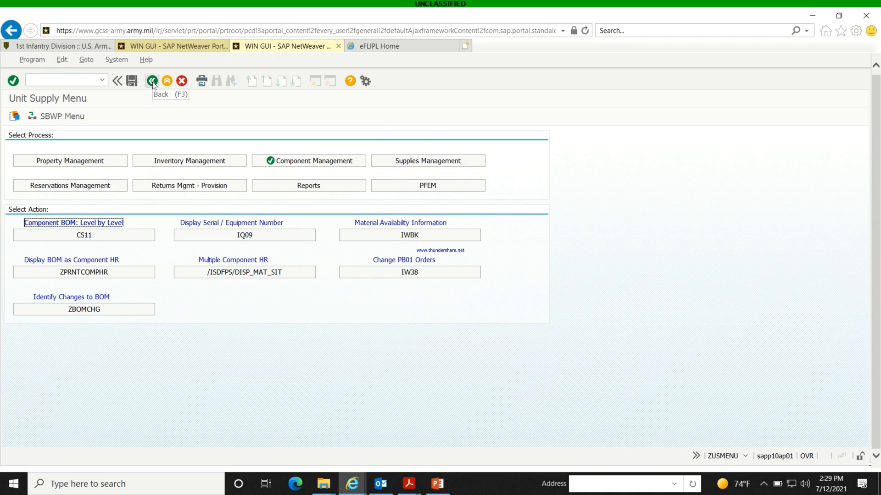
left_click(153, 82)
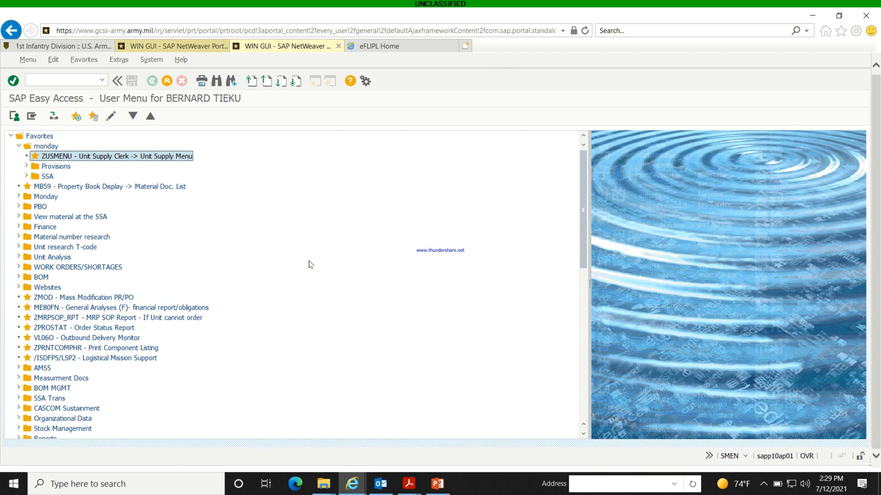